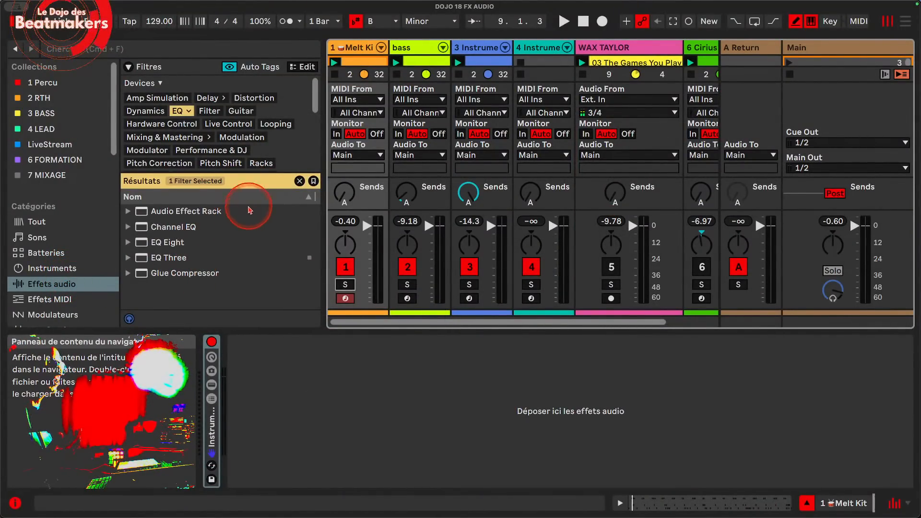
# Step: Look through the audio effects tagged Utility and Live Control, and clear the browser filter
pyautogui.scroll(-4, 242, 138)
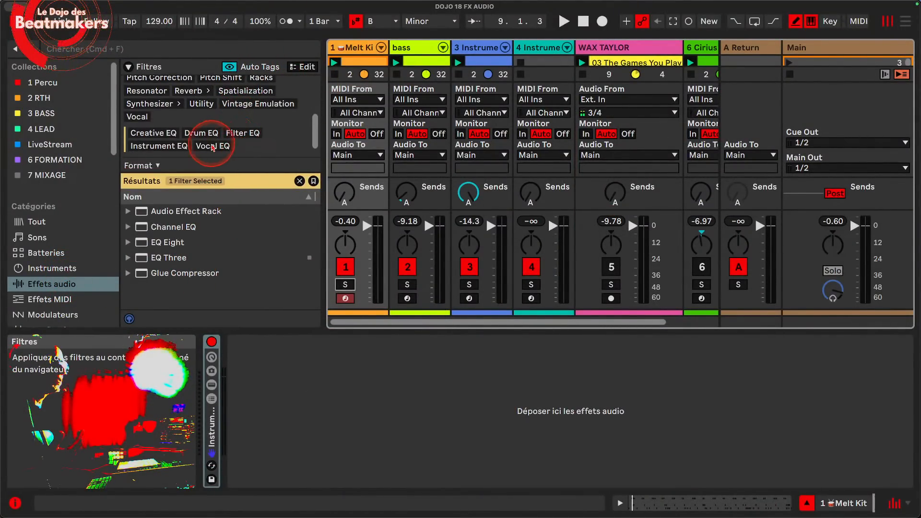
pyautogui.click(202, 104)
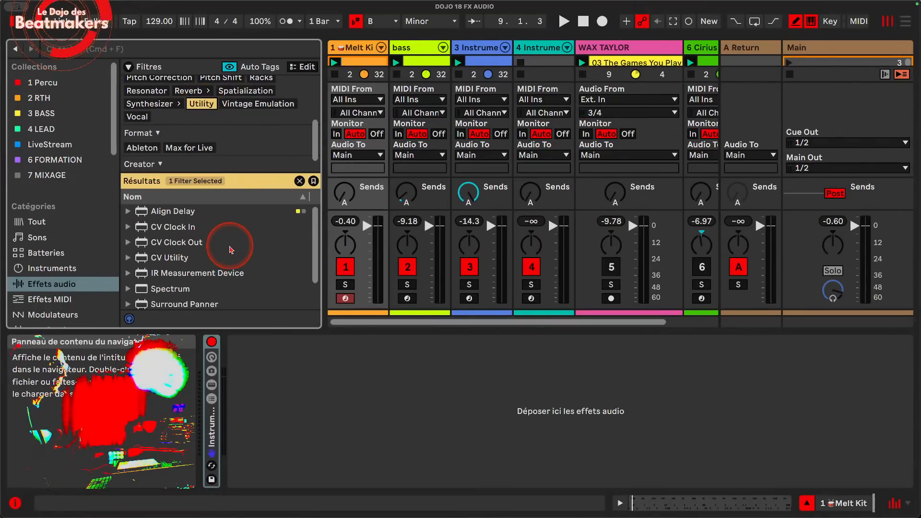
pyautogui.scroll(-2, 232, 247)
pyautogui.scroll(2, 232, 252)
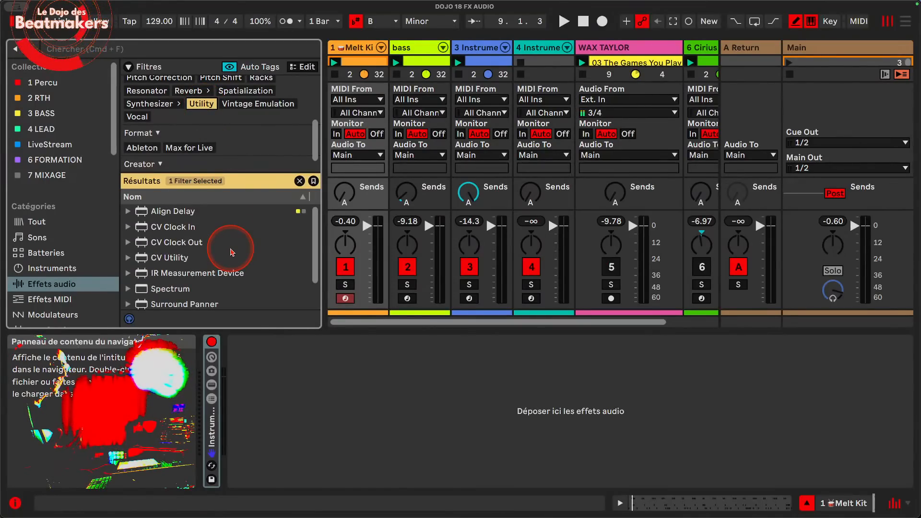
pyautogui.scroll(4, 230, 115)
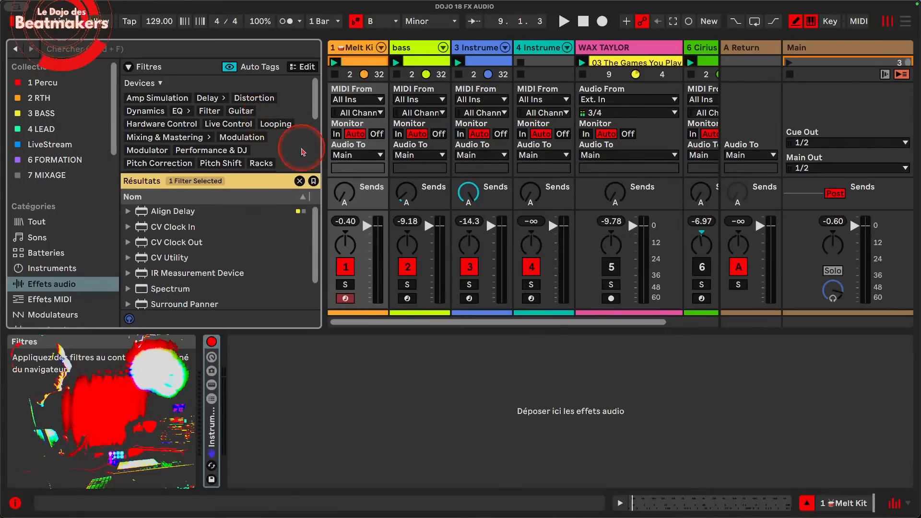
pyautogui.click(228, 124)
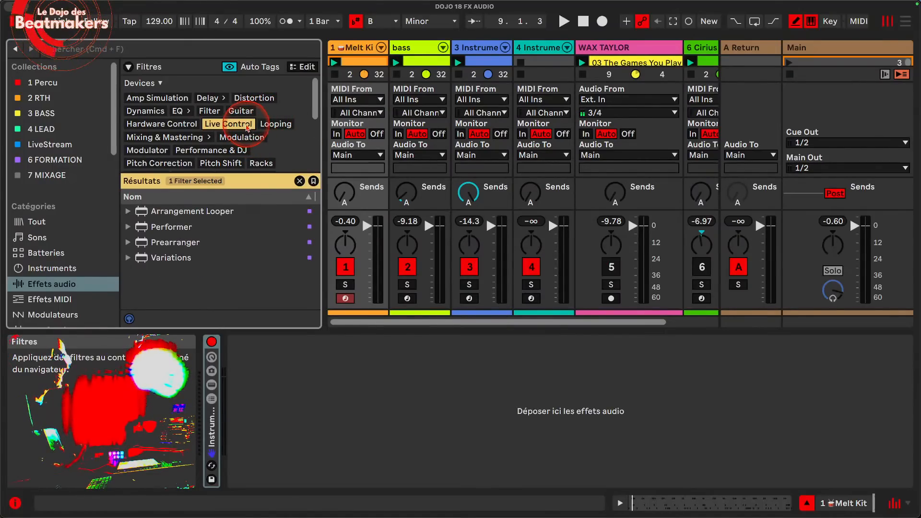
pyautogui.click(231, 124)
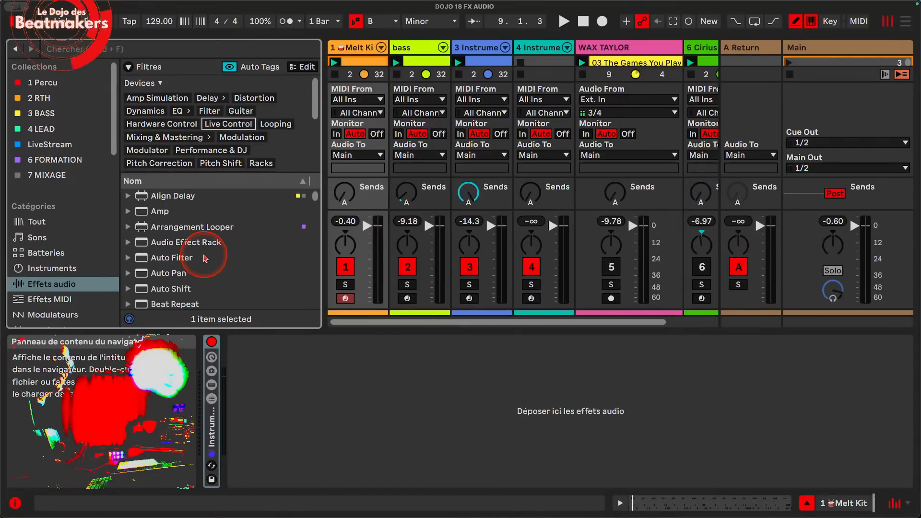
# Step: Add the External Audio Effect device to the Melt Kit track, after its instrument rack
pyautogui.scroll(-9, 205, 254)
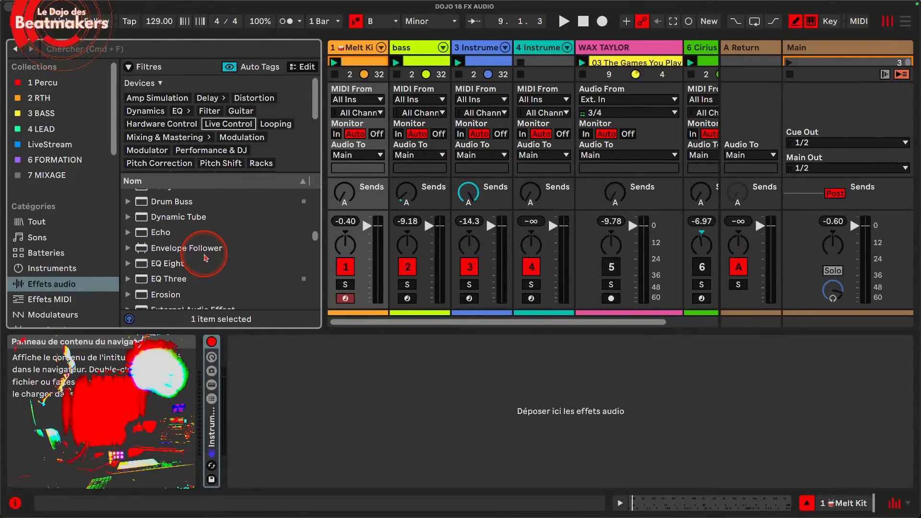
pyautogui.scroll(-2, 205, 258)
pyautogui.click(192, 276)
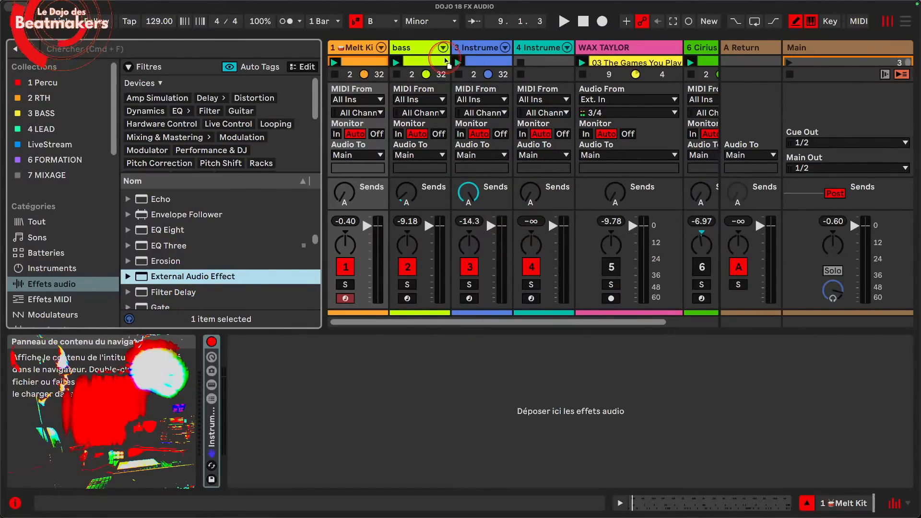
pyautogui.moveTo(192, 277); pyautogui.dragTo(364, 51)
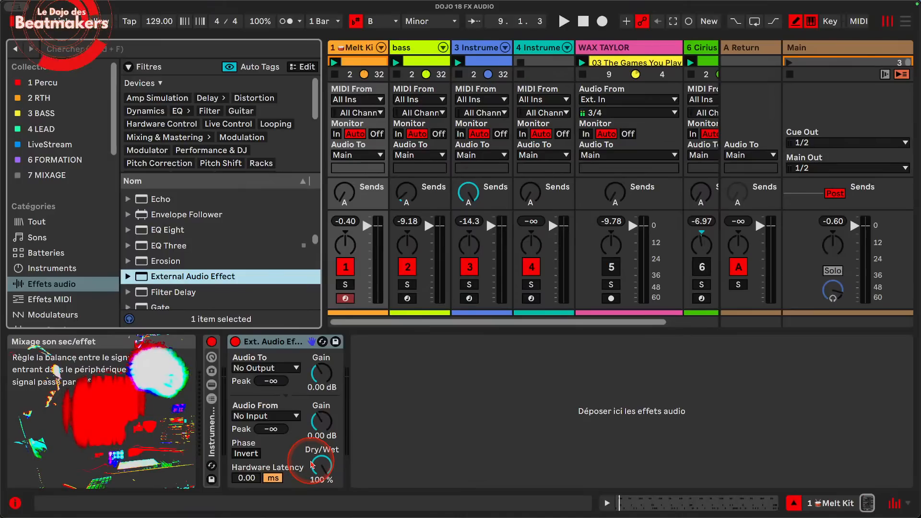
pyautogui.doubleClick(212, 422)
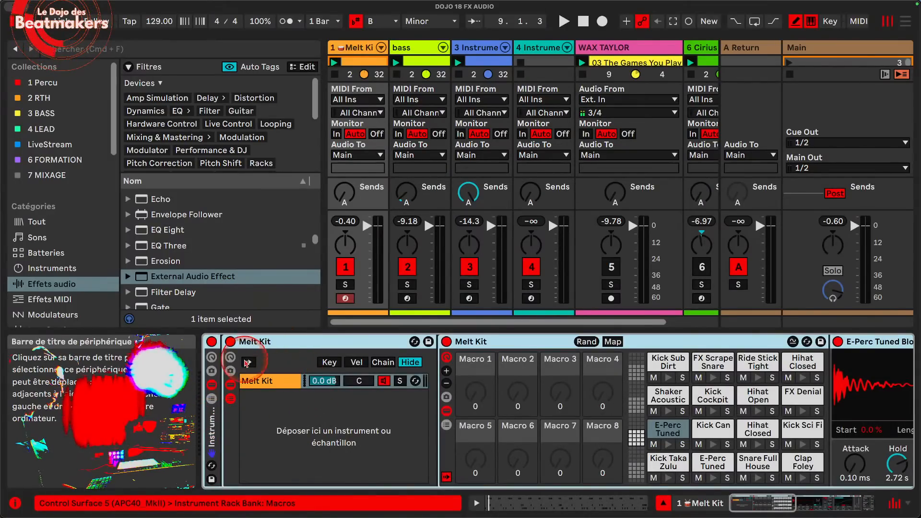
pyautogui.click(230, 384)
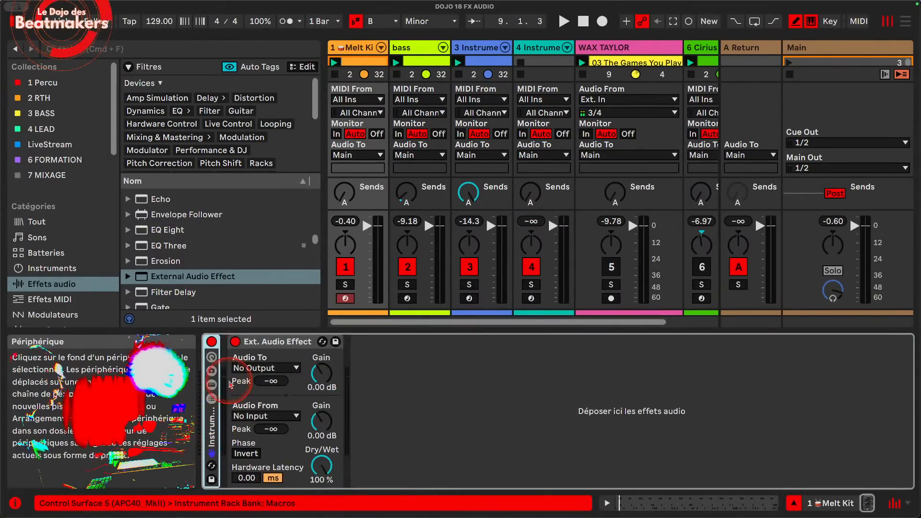
# Step: Route the external effect's Audio To output to 1/2 and set its send gain to 10 dB
pyautogui.click(264, 368)
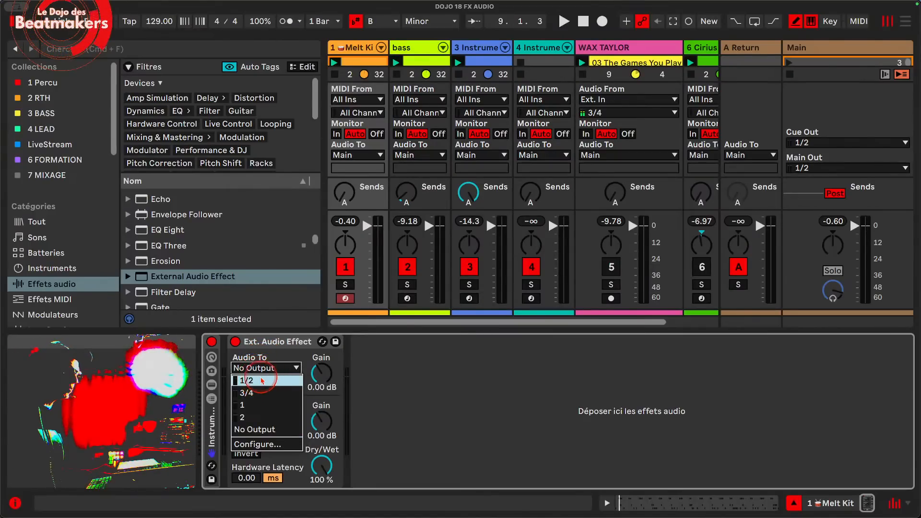
pyautogui.click(262, 381)
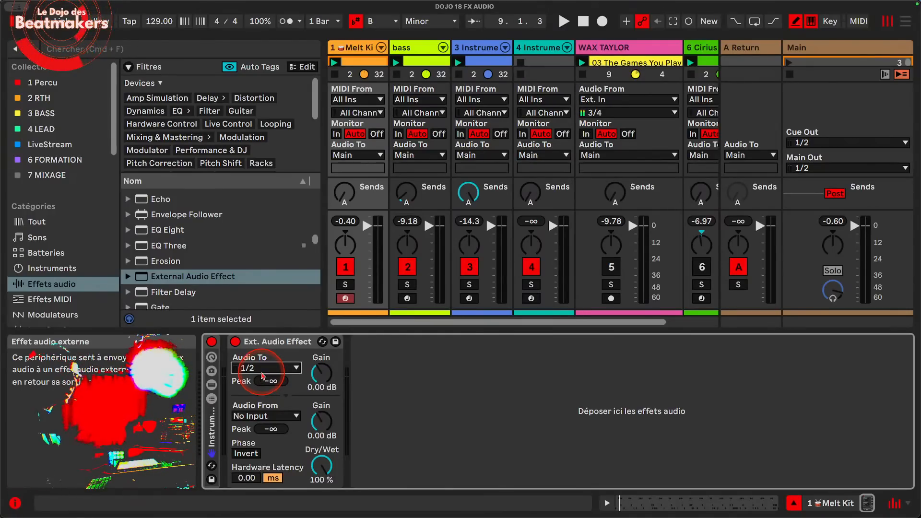
pyautogui.click(262, 370)
pyautogui.click(263, 370)
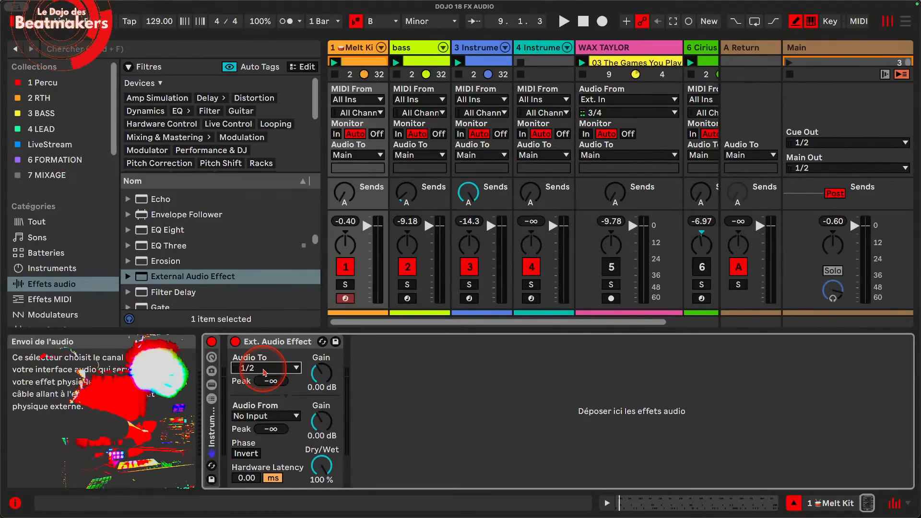
pyautogui.moveTo(322, 373); pyautogui.dragTo(312, 394)
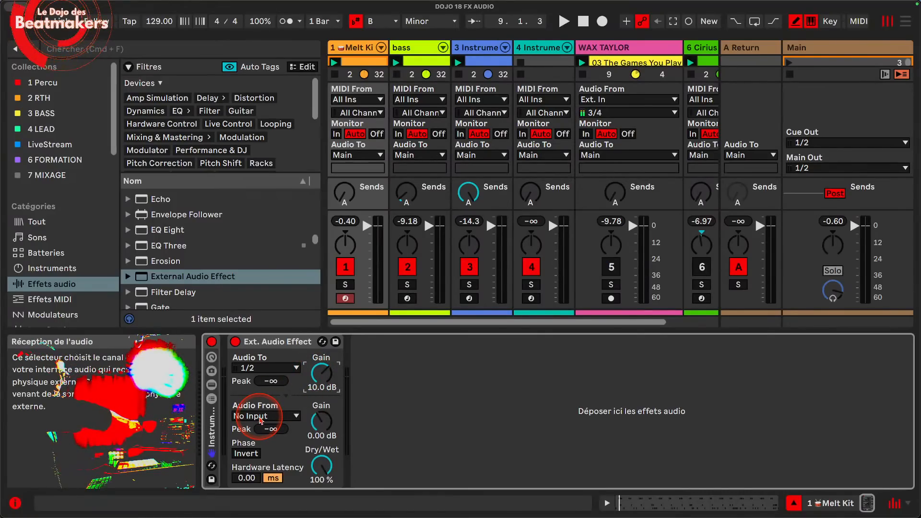
# Step: Set the external effect's Audio From input to 3/4
pyautogui.click(261, 416)
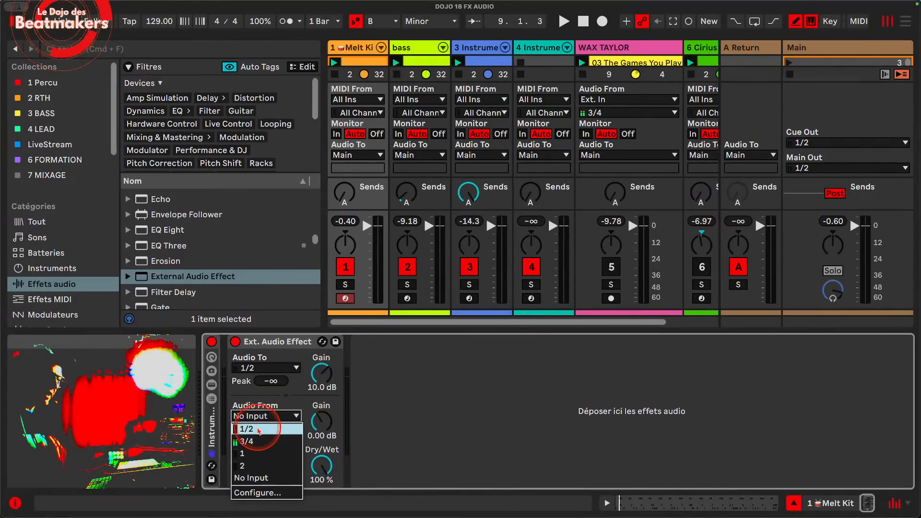
pyautogui.click(259, 428)
pyautogui.click(260, 416)
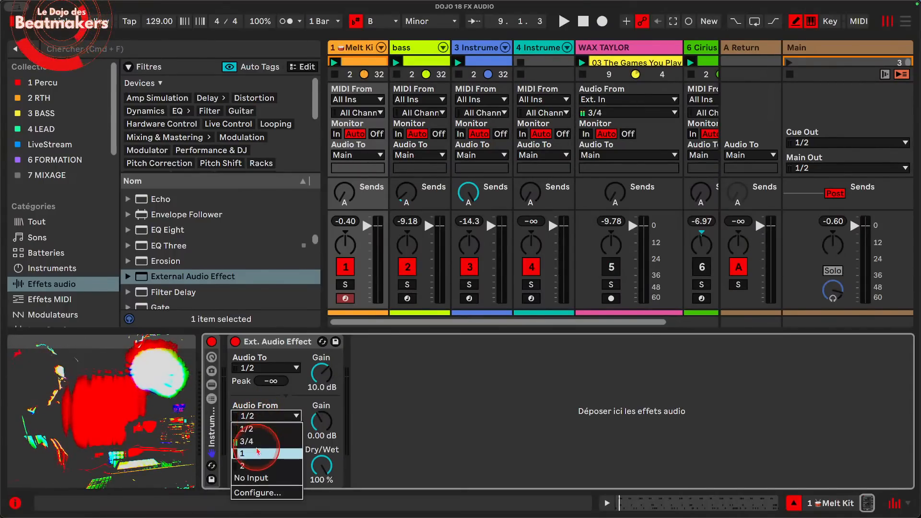
pyautogui.click(258, 427)
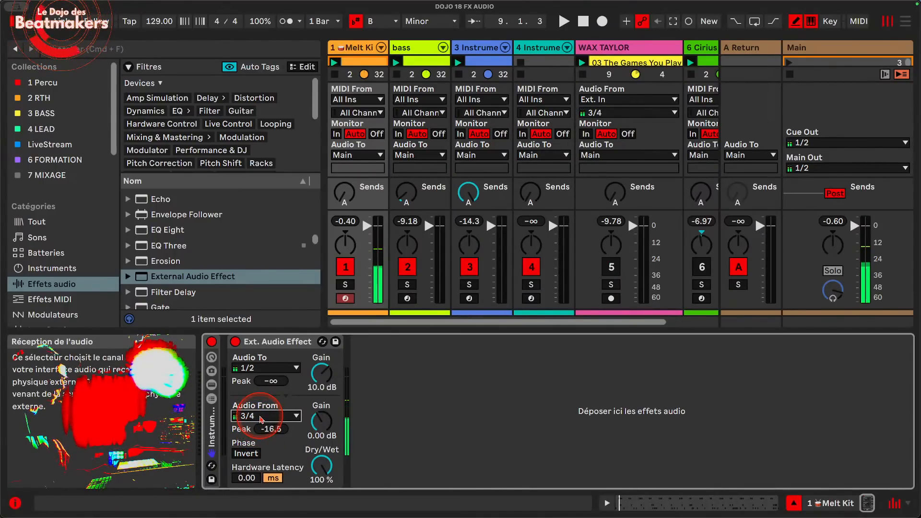
# Step: Adjust the external effect's gains to 8.45 dB for the output and -16.6 dB for the input
pyautogui.click(317, 421)
pyautogui.moveTo(314, 421); pyautogui.dragTo(314, 458)
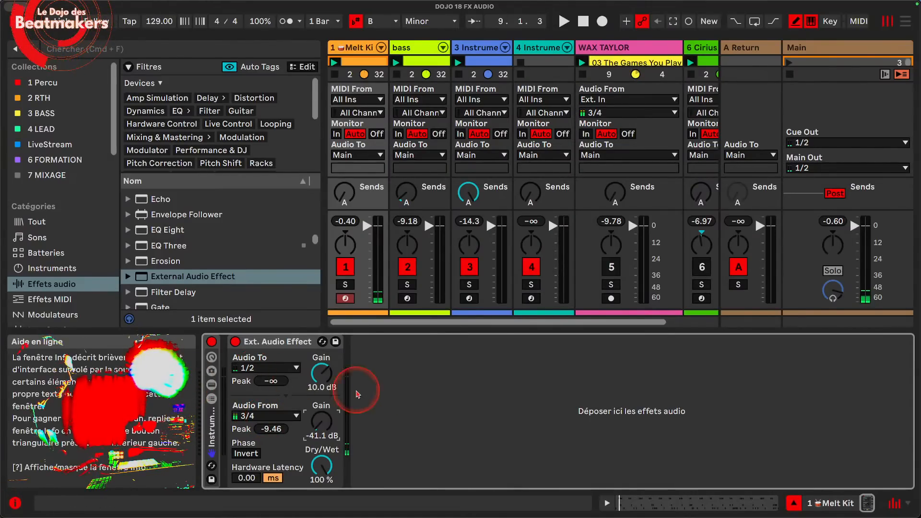
pyautogui.moveTo(328, 379); pyautogui.dragTo(327, 377)
pyautogui.moveTo(323, 421)
pyautogui.mouseDown()
pyautogui.moveTo(324, 408)
pyautogui.moveTo(324, 420)
pyautogui.mouseUp()
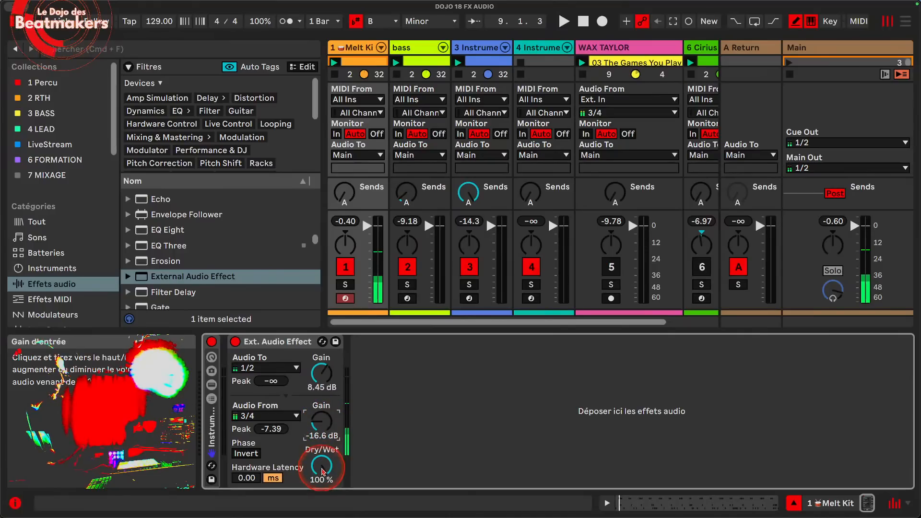
# Step: Try the Dry/Wet mix at 0 %, set it to 80.2 %, and set the hardware latency to 0.30 ms
pyautogui.moveTo(321, 465); pyautogui.dragTo(322, 485)
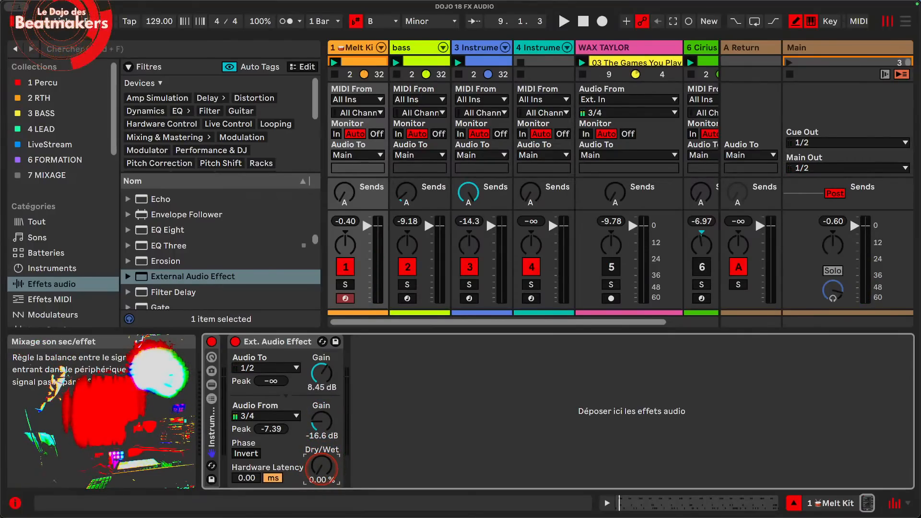
pyautogui.moveTo(321, 484); pyautogui.dragTo(321, 469)
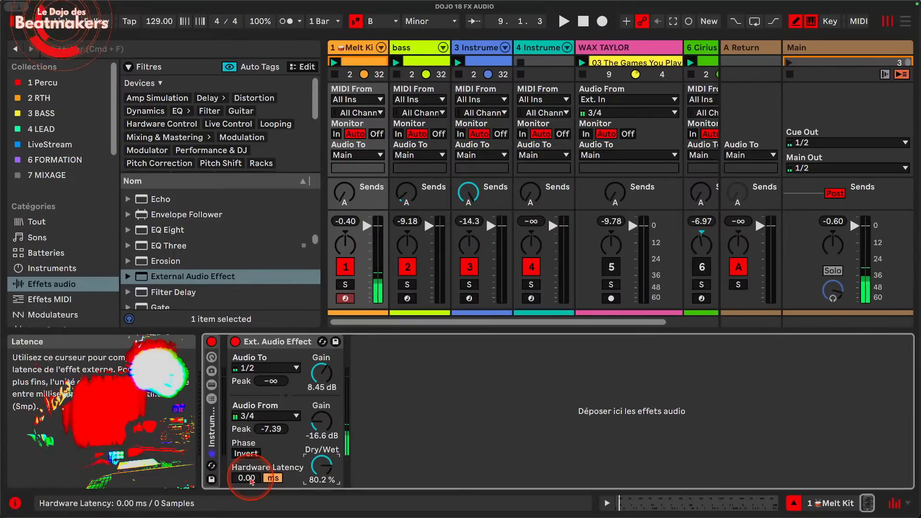
pyautogui.click(251, 478)
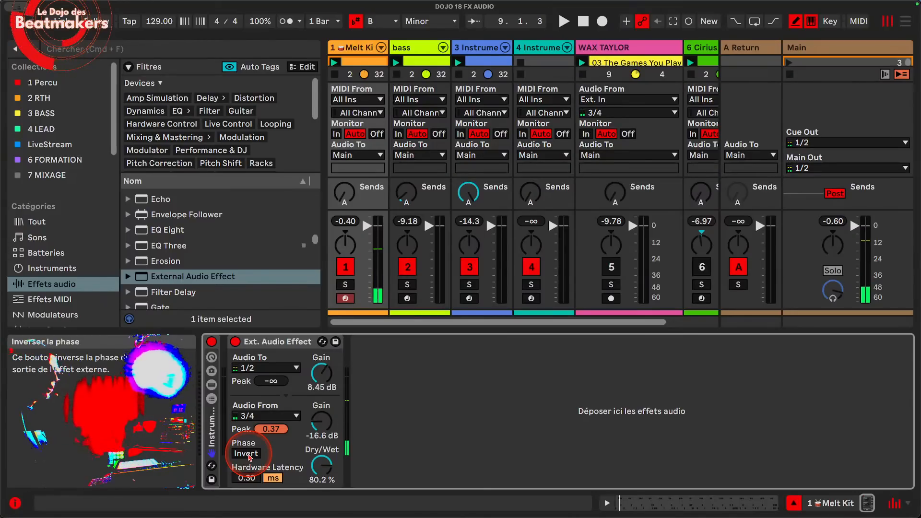
# Step: Try inverting the phase of the external effect's signal and switch the inversion back off
pyautogui.click(248, 455)
pyautogui.click(248, 457)
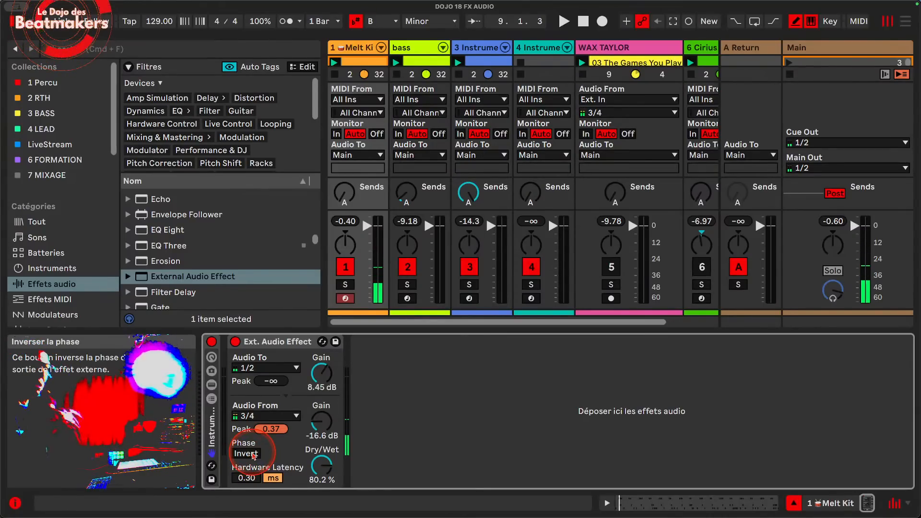
pyautogui.click(253, 456)
pyautogui.click(253, 455)
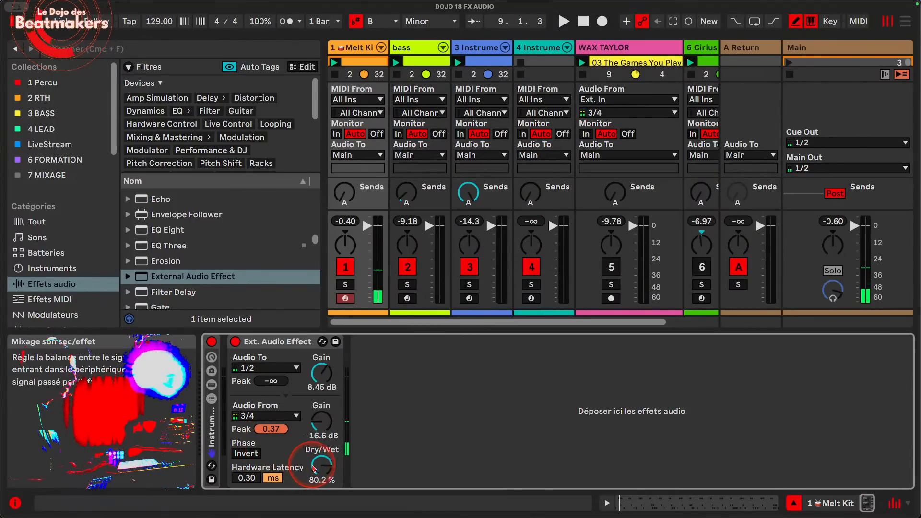
# Step: Set the Dry/Wet mix to 100 % and switch the hardware latency unit to samples and back to milliseconds
pyautogui.moveTo(313, 467); pyautogui.dragTo(313, 446)
pyautogui.click(272, 478)
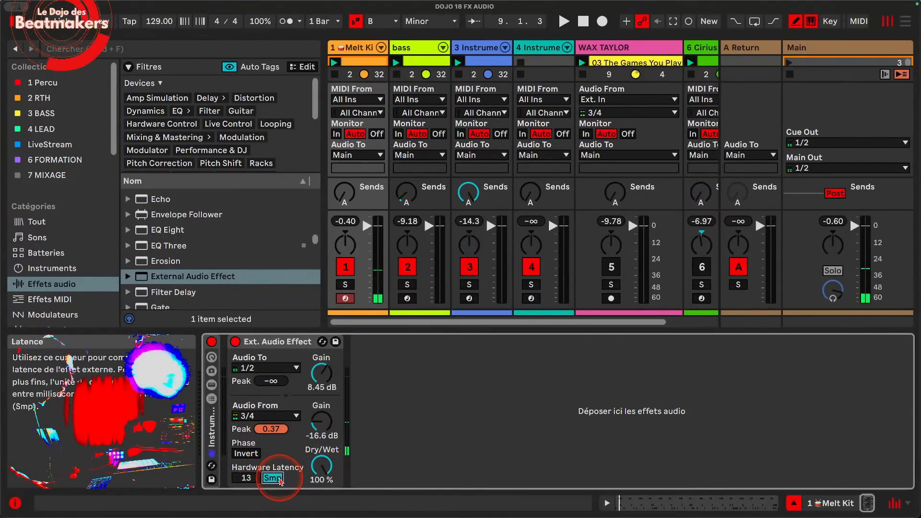
pyautogui.click(273, 478)
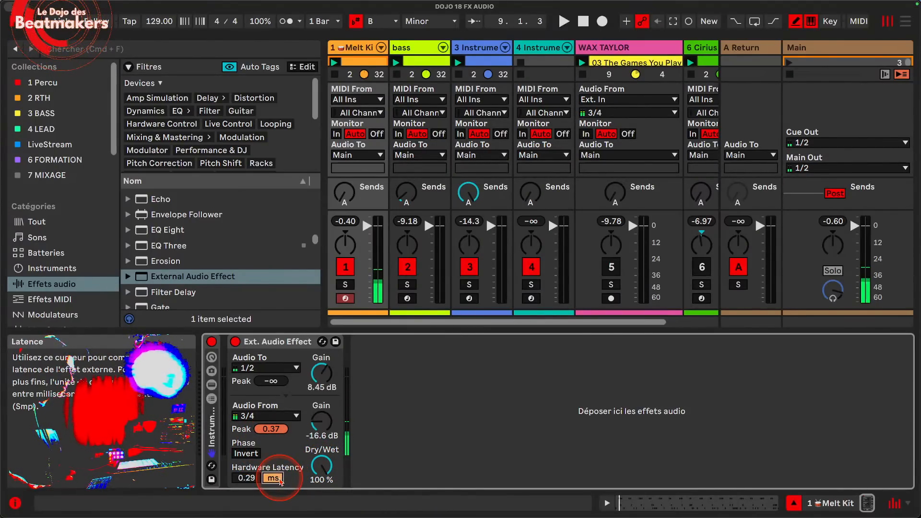
pyautogui.click(273, 479)
pyautogui.click(272, 479)
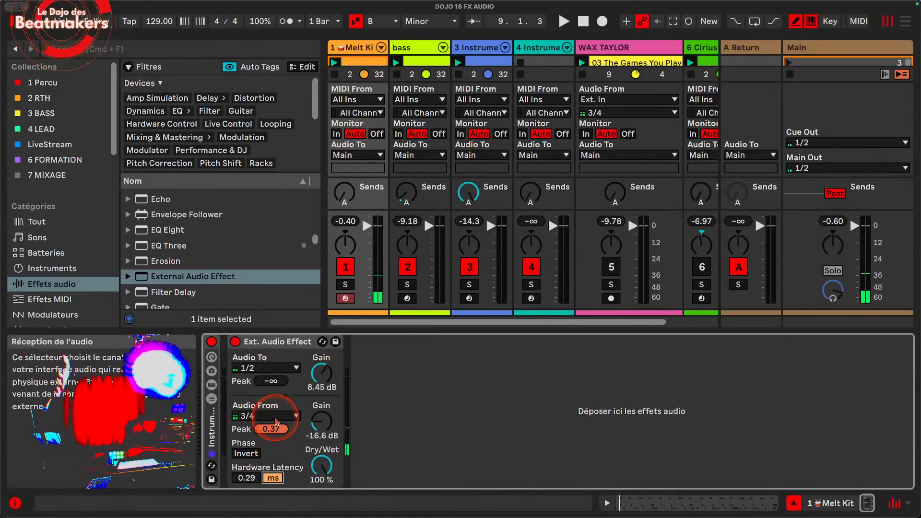
# Step: Insert an EQ Three after the external effect and delete it from the device chain
pyautogui.click(287, 343)
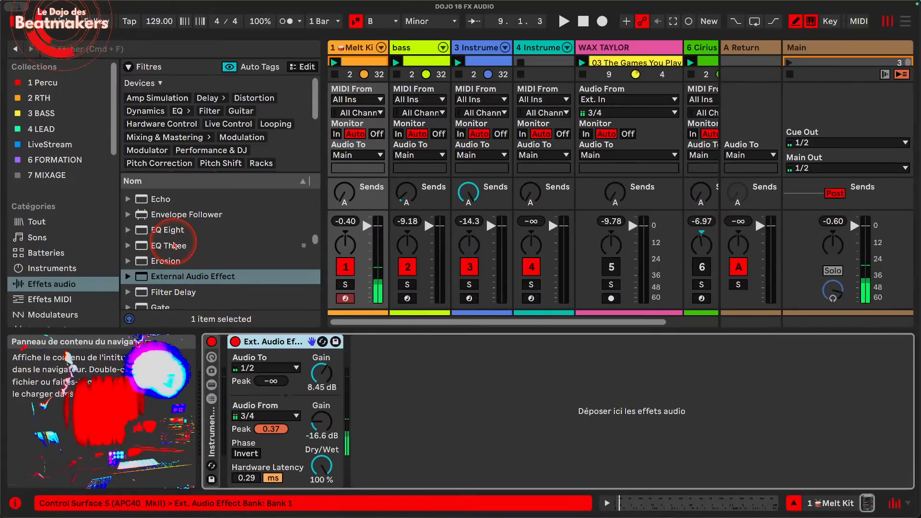
pyautogui.moveTo(168, 245); pyautogui.dragTo(431, 406)
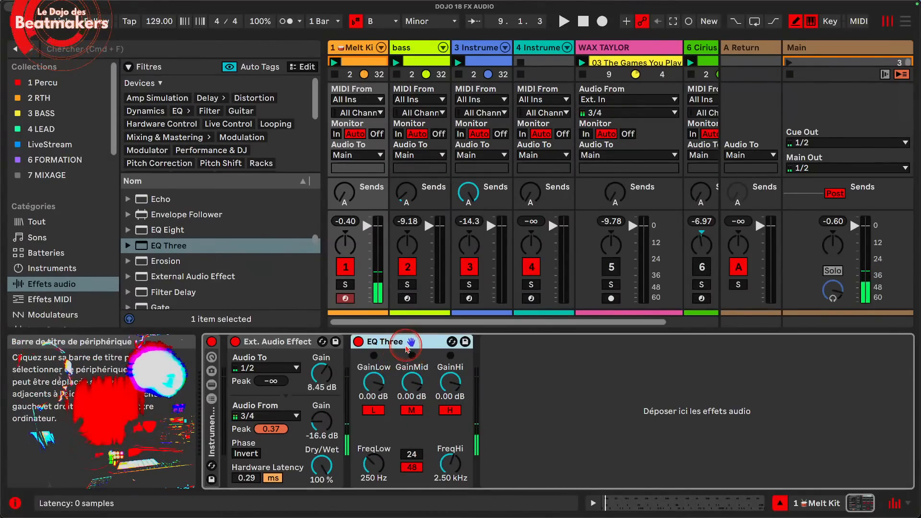
pyautogui.press('Delete')
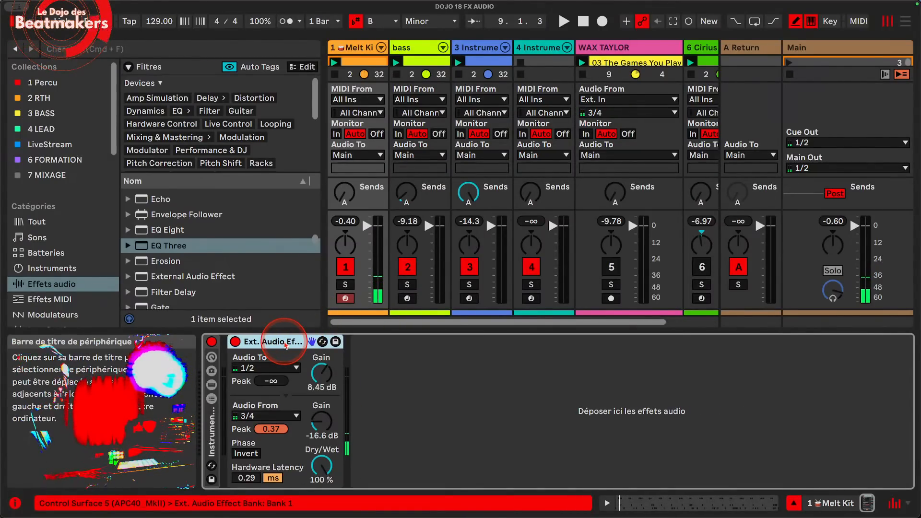